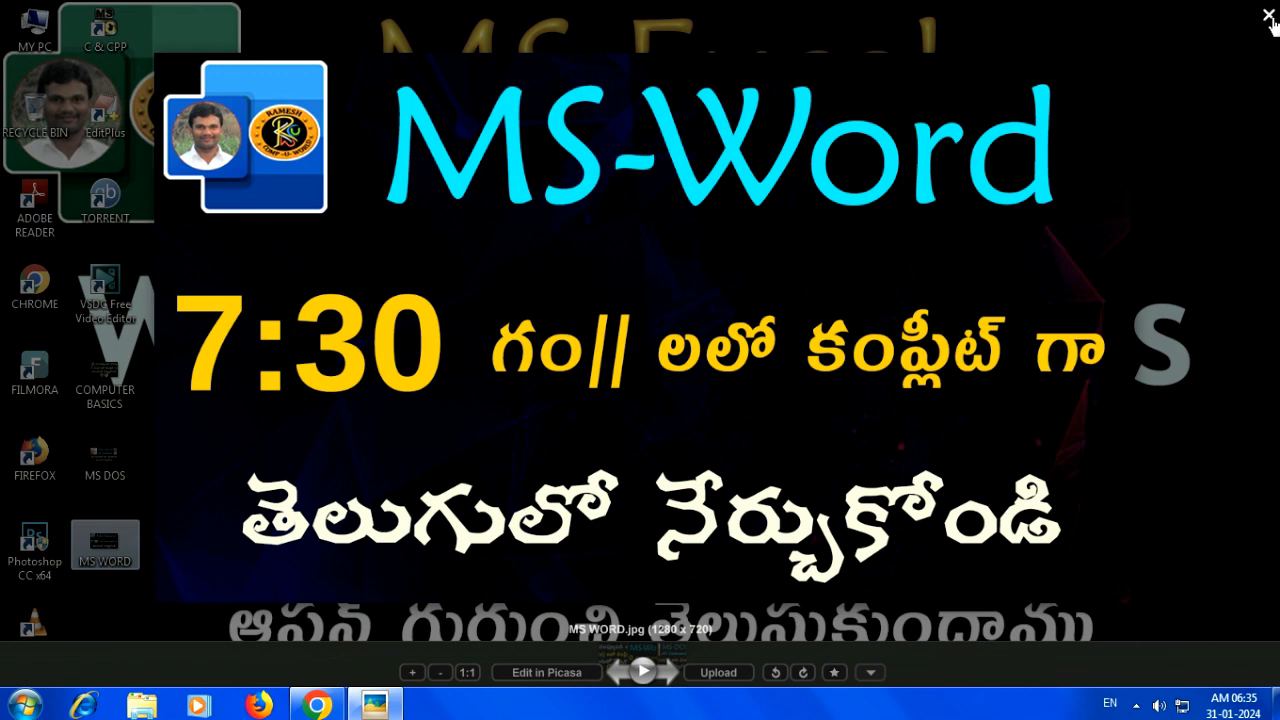
Close the image preview, launch Excel, dismiss the activation notice and create a blank workbook.
left_click(1268, 15)
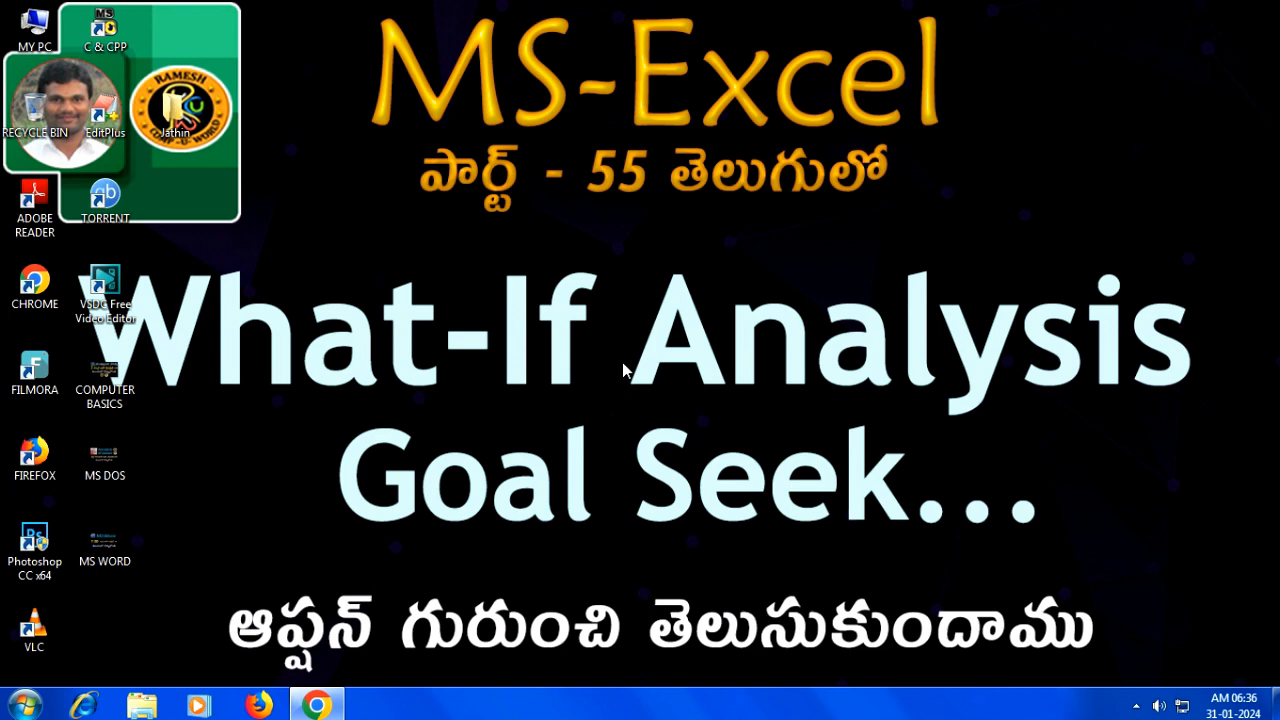
key("super+r")
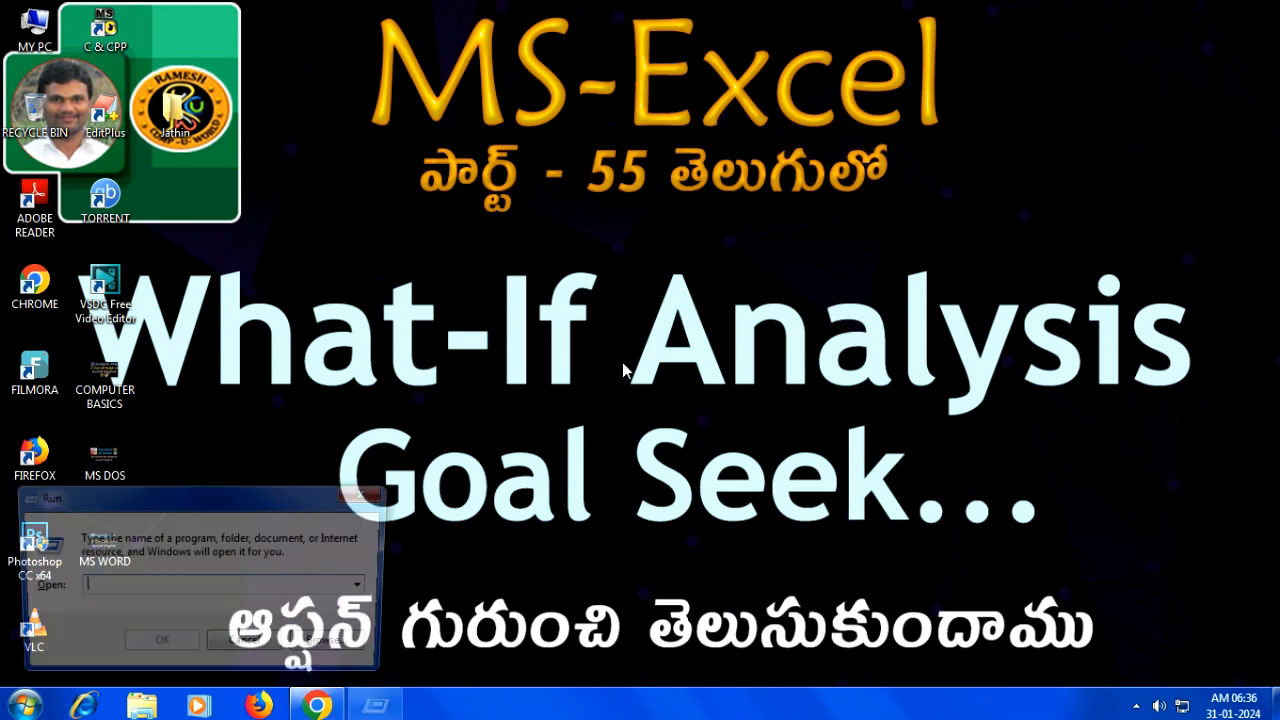
type("EXCE")
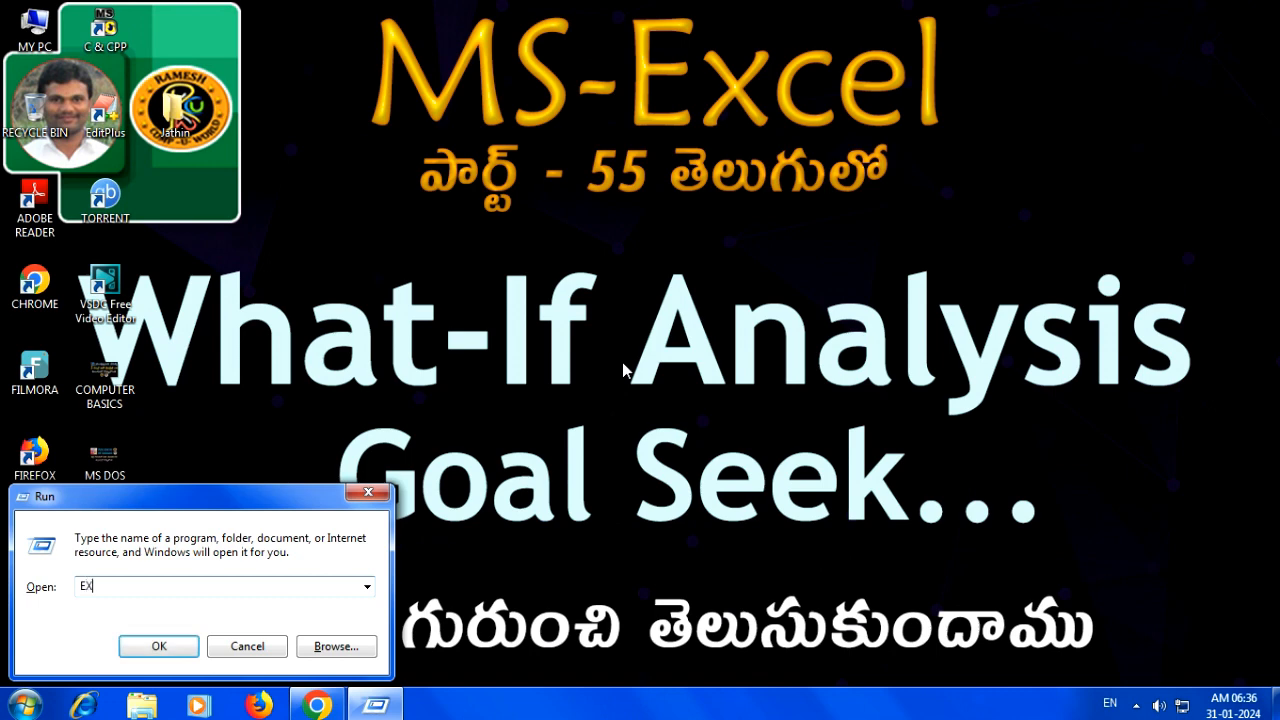
type("L")
key("Return")
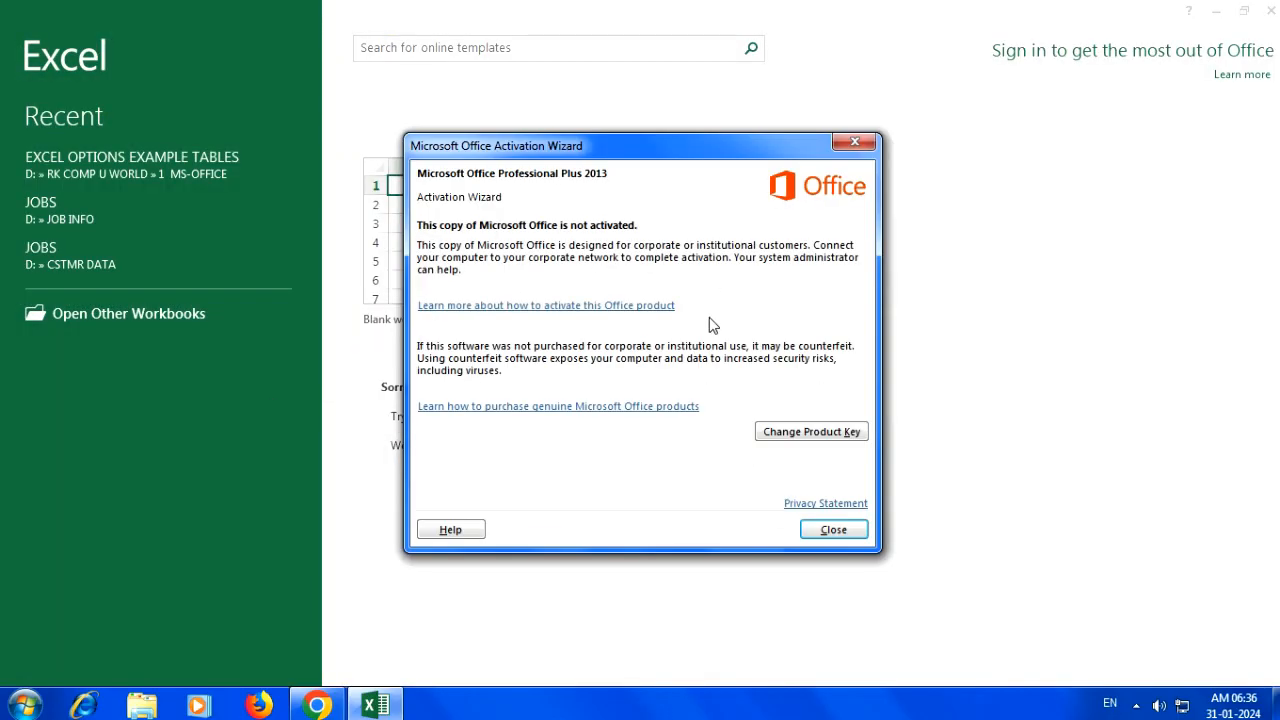
left_click(868, 146)
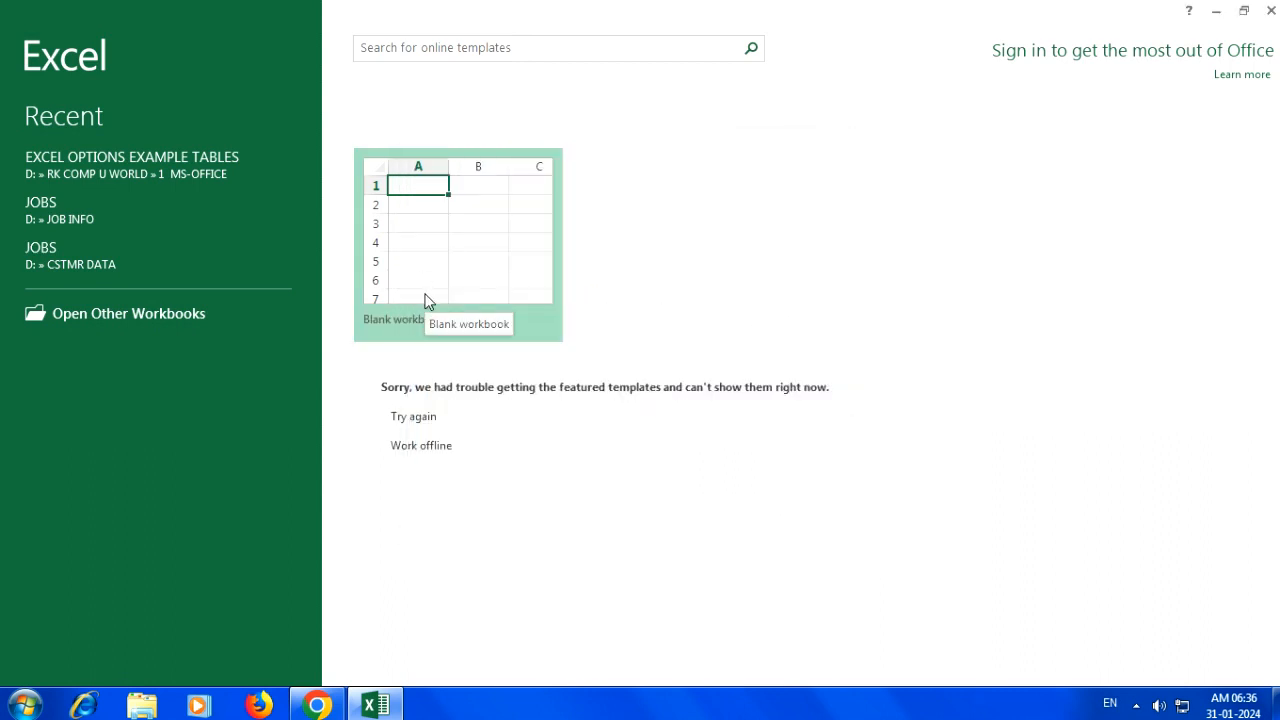
left_click(473, 272)
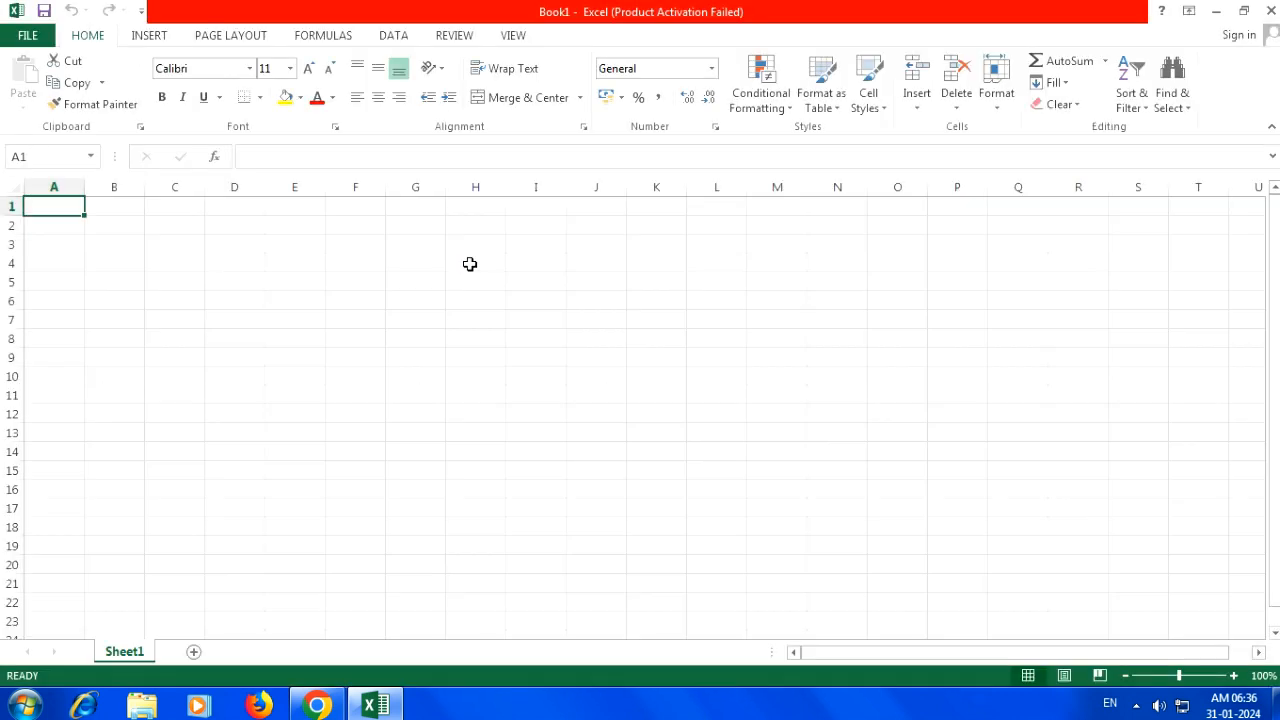
Enter the label PENS in cell A1 and the quantity 10 in B1 of the blank sheet.
left_click(474, 430)
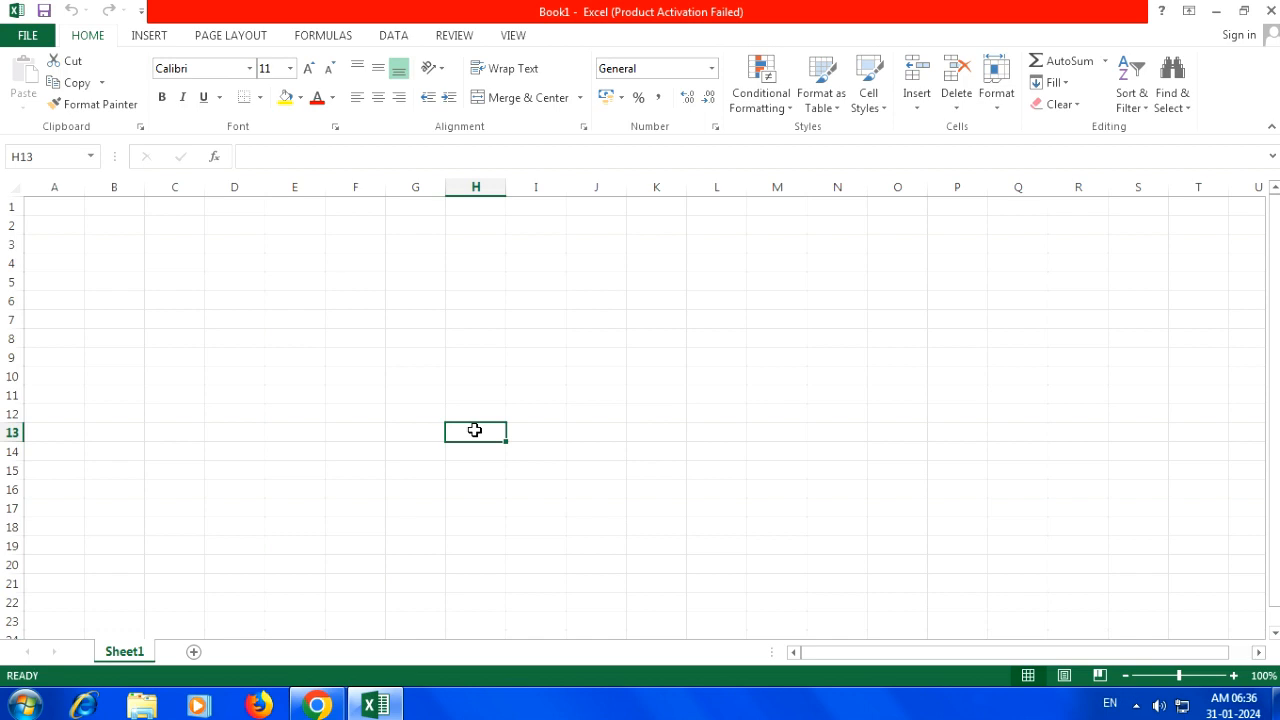
scroll(474, 430, "up", 12)
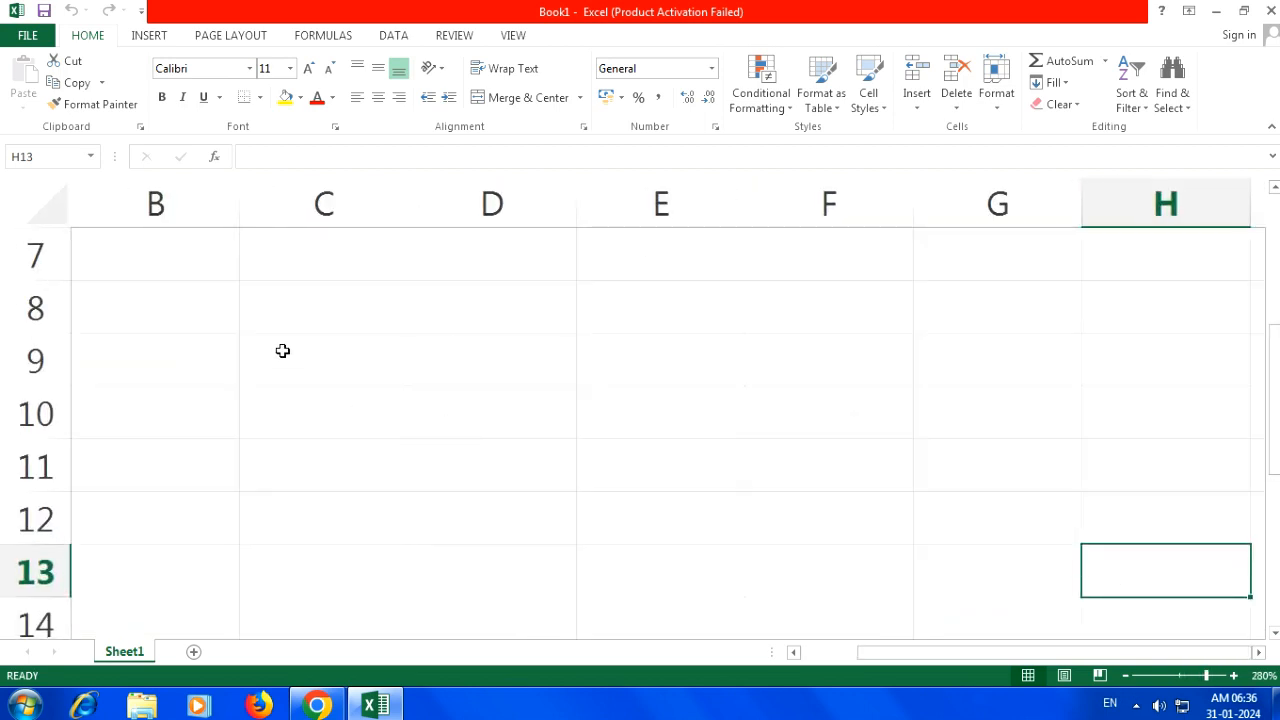
scroll(270, 350, "up", 2)
left_click_drag(140, 264, 14, 281)
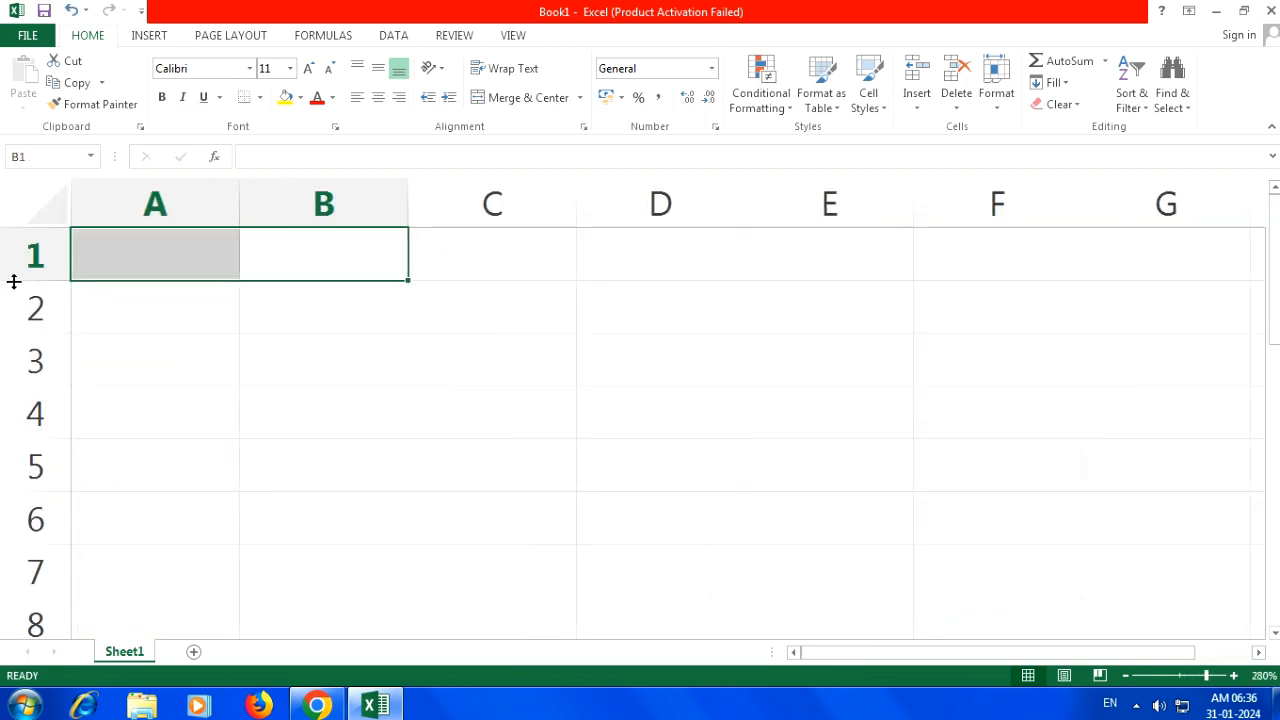
left_click(168, 262)
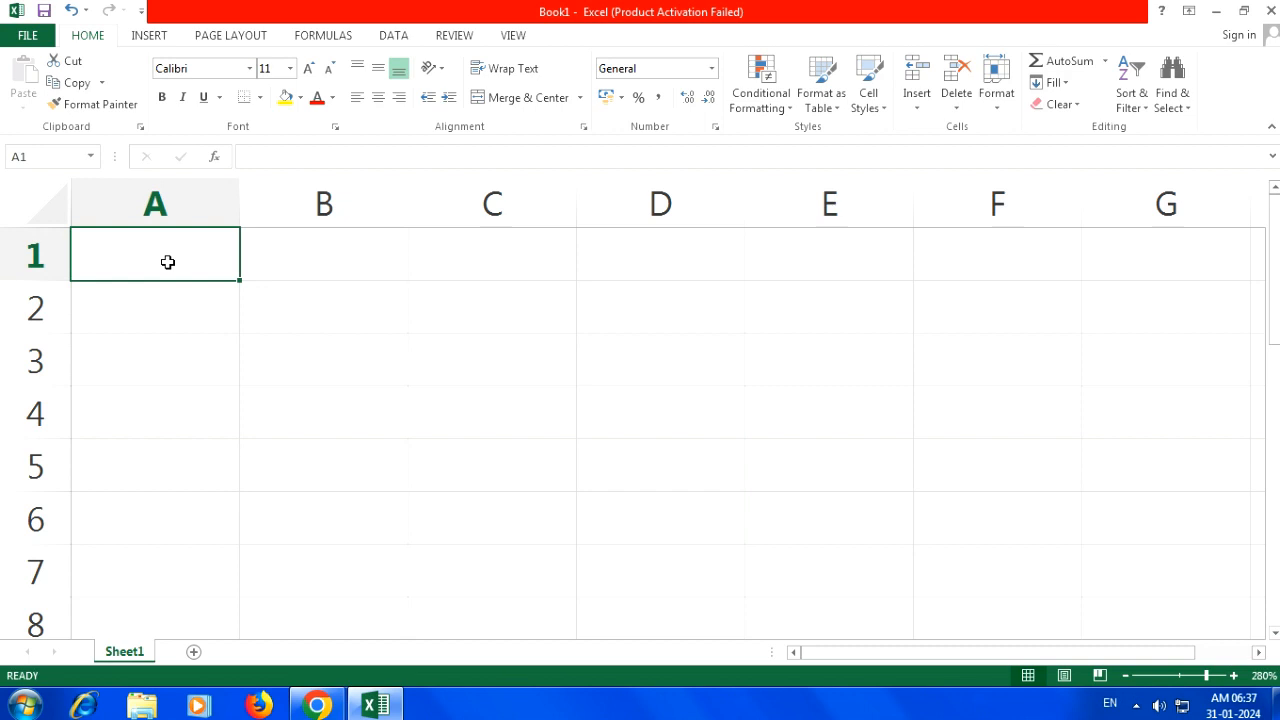
double_click(168, 262)
type("PENS")
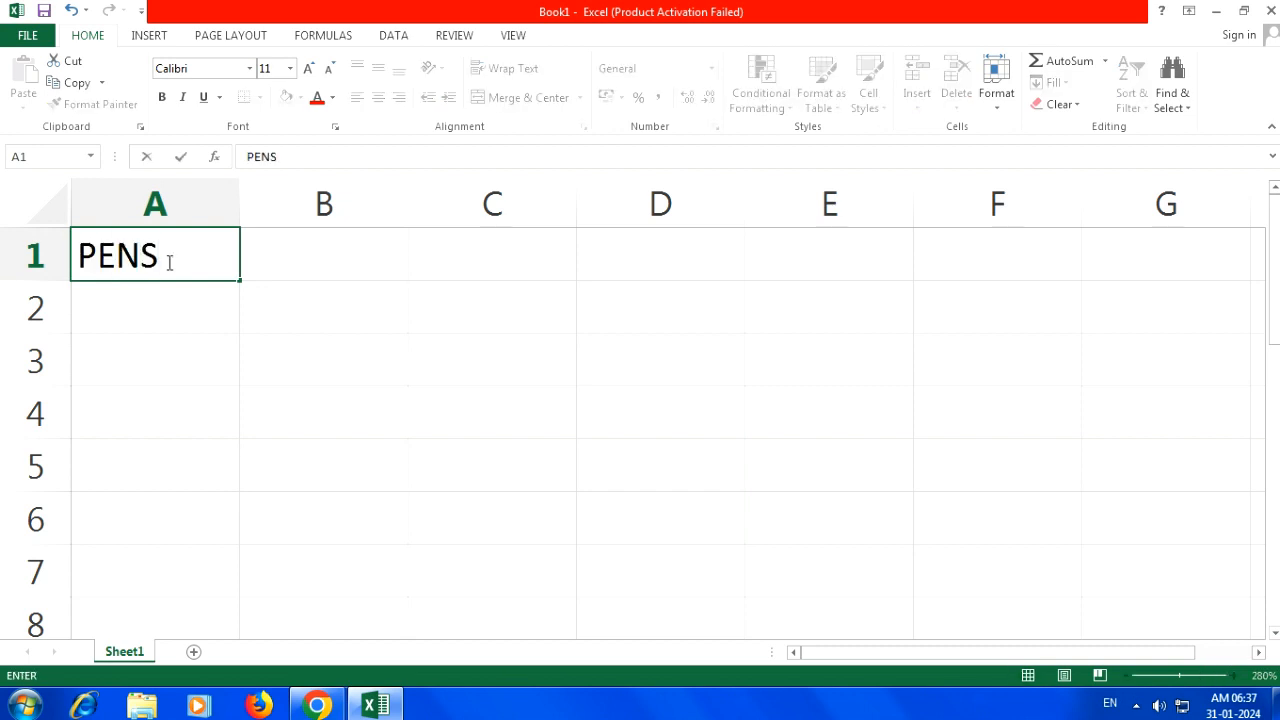
key("Tab")
type("10")
key("Return")
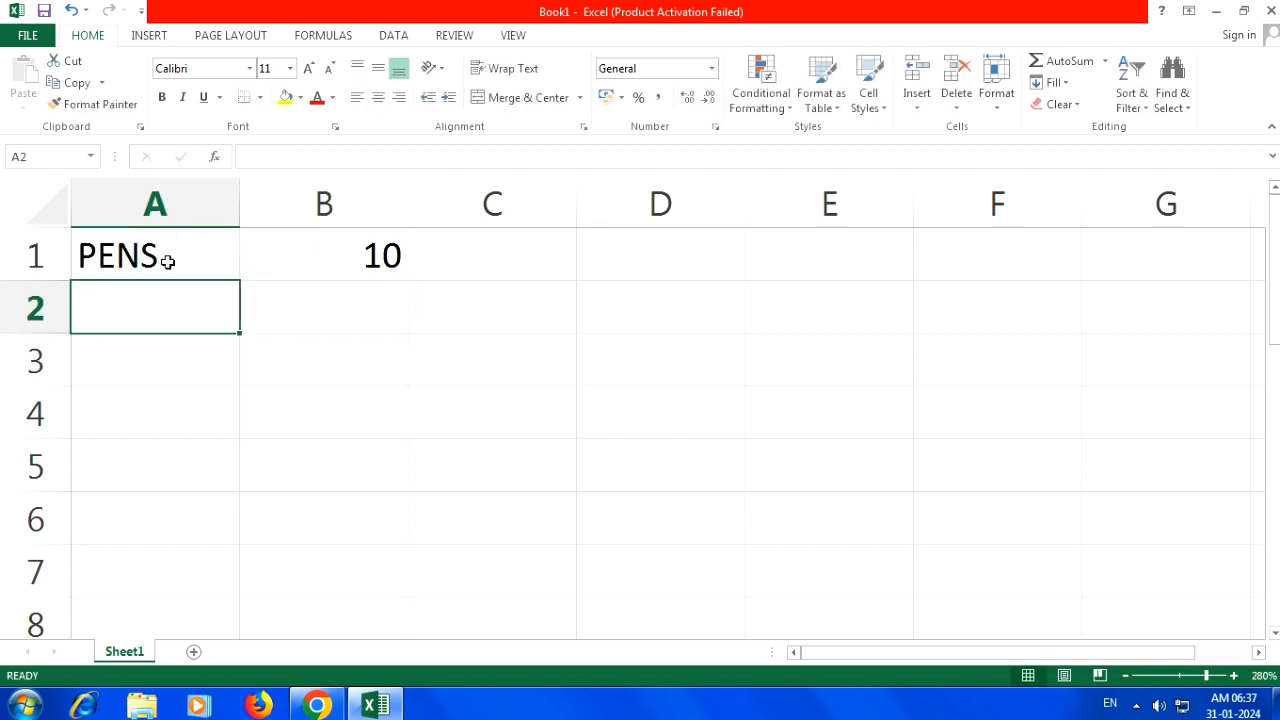
Enter PRICE in A2 with the value 10 in B2, and add the label BILL in A3.
type("PRICE")
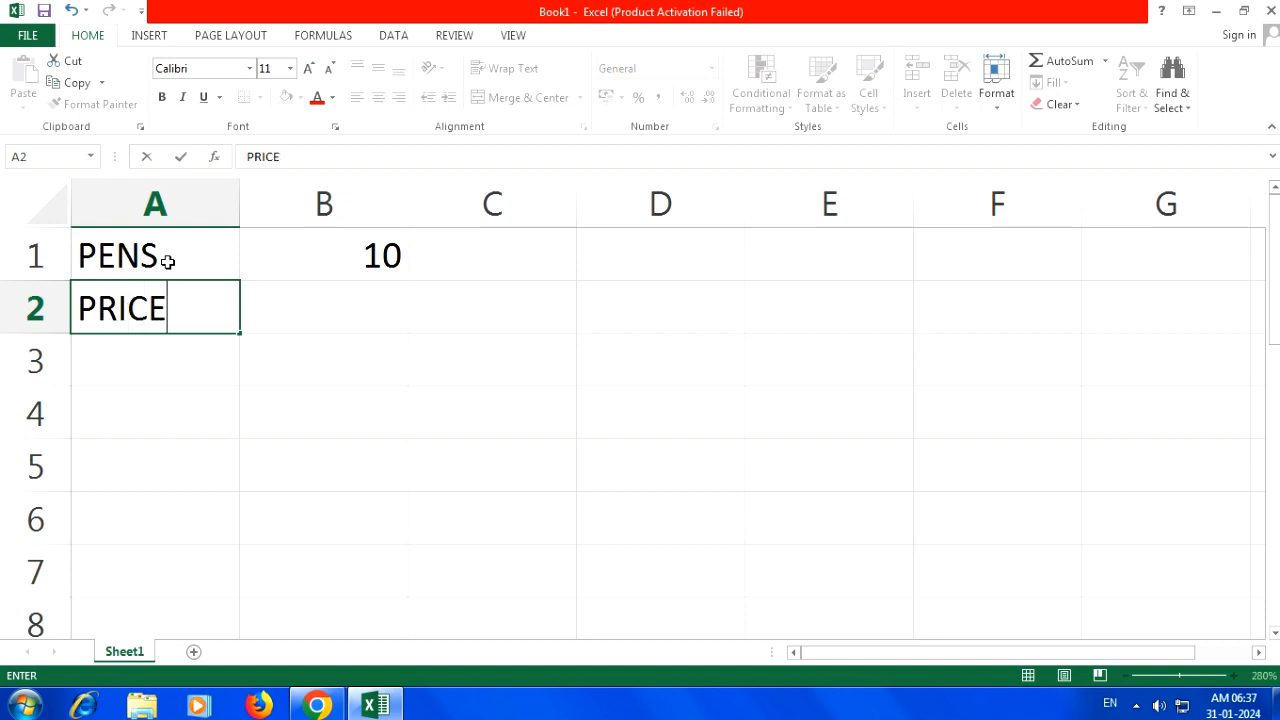
key("Tab")
type("10")
key("Return")
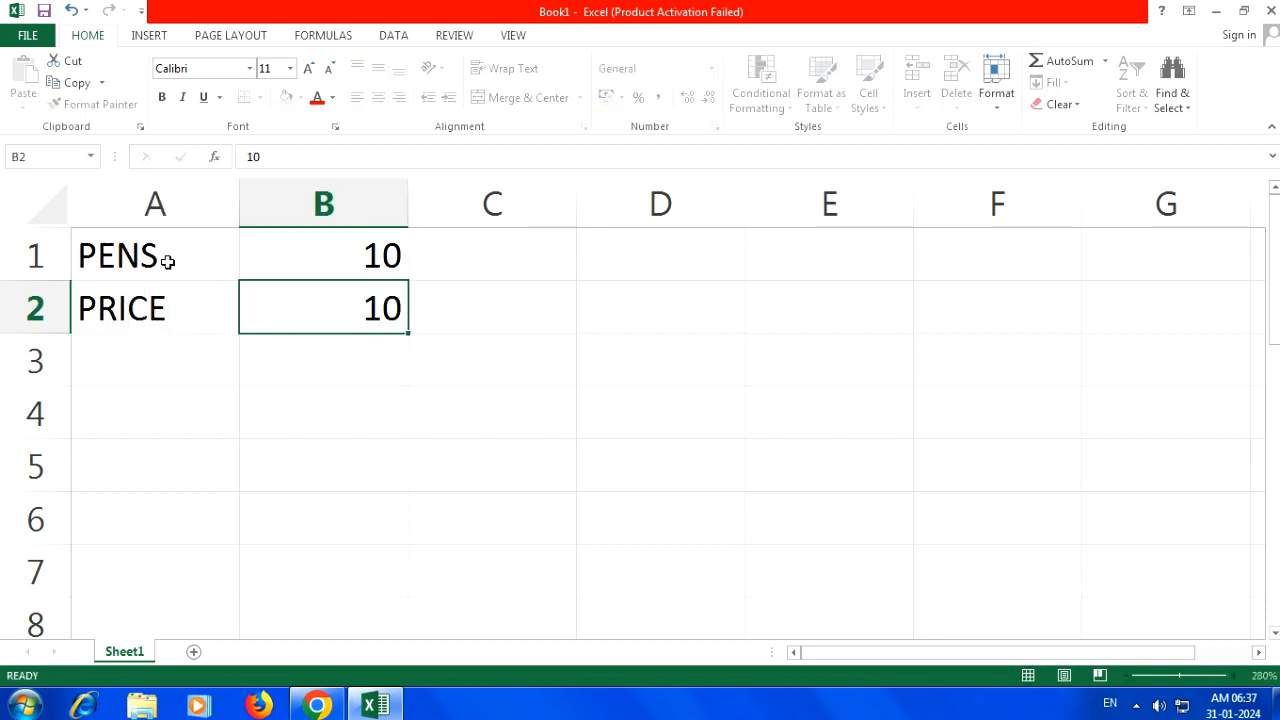
type("BILL")
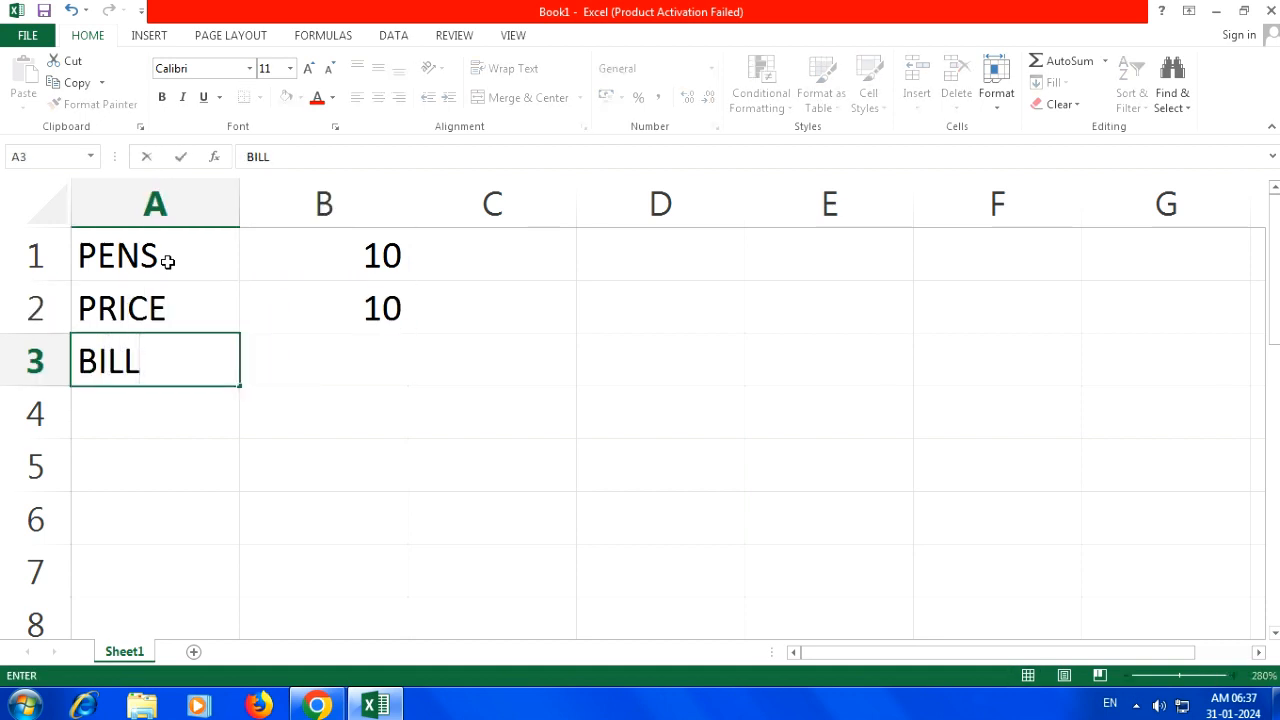
key("Tab")
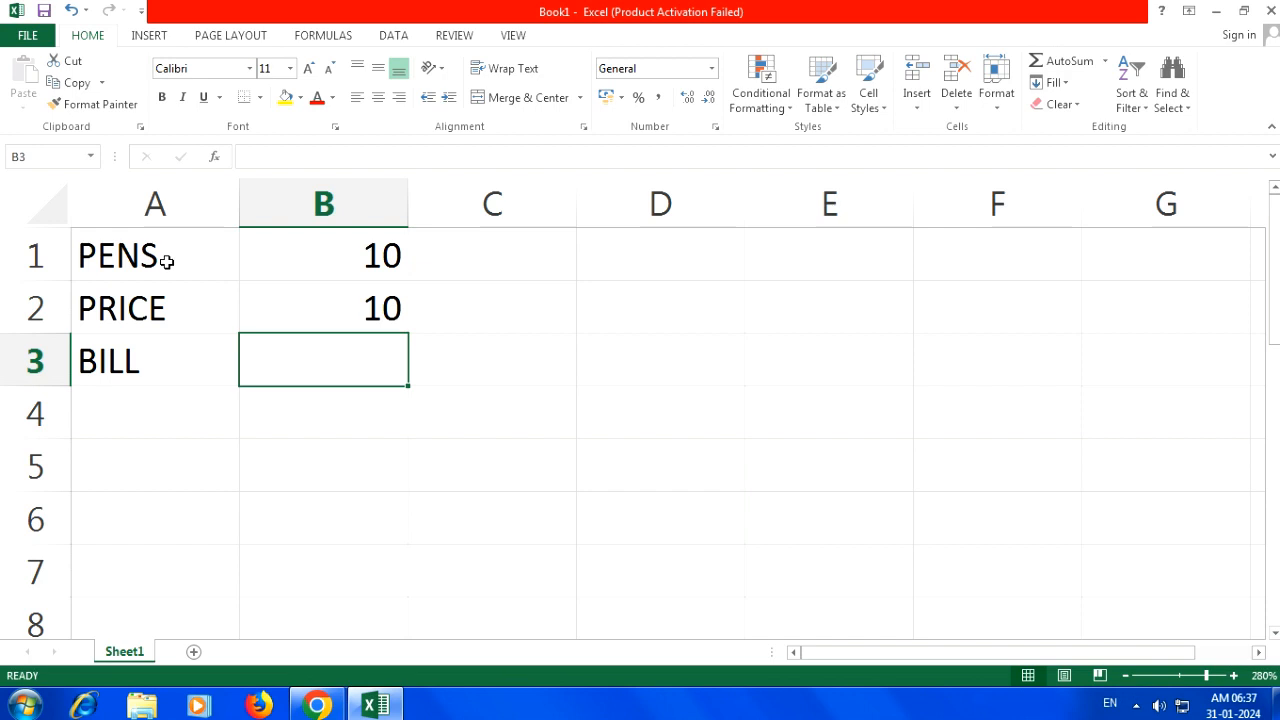
Calculate the bill in B3 with the formula =B1*B2.
type("=")
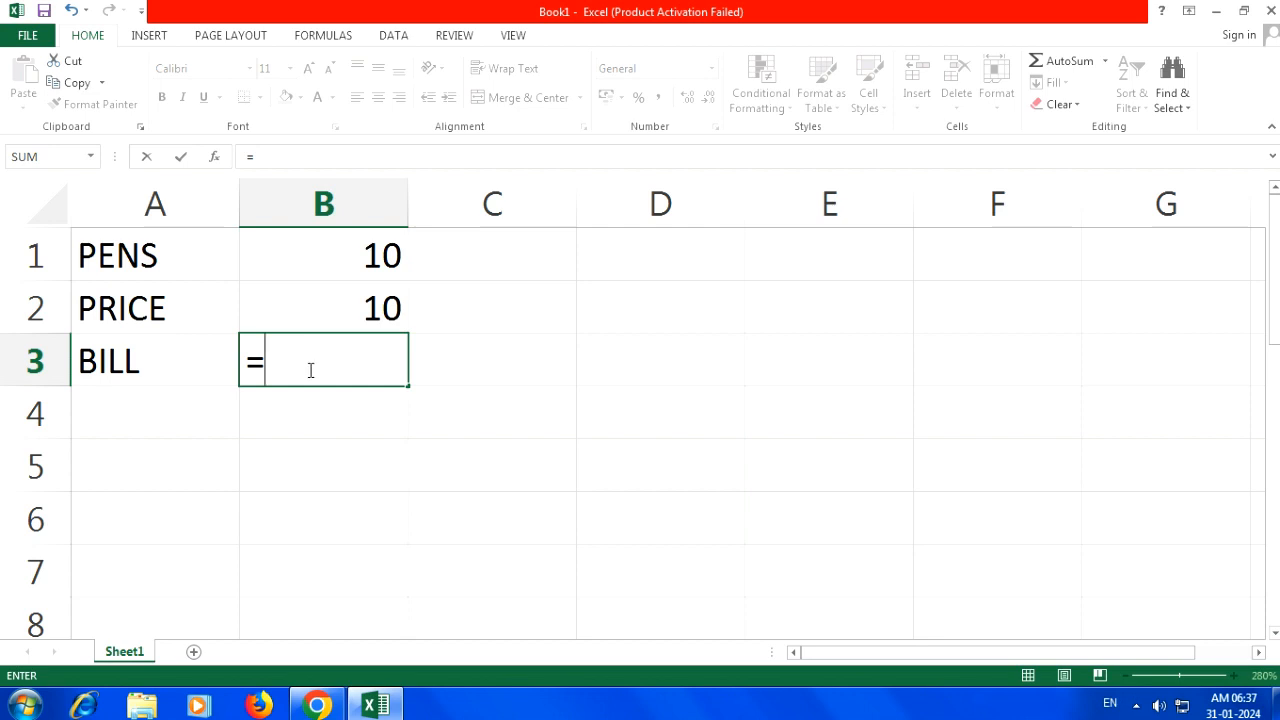
left_click(339, 257)
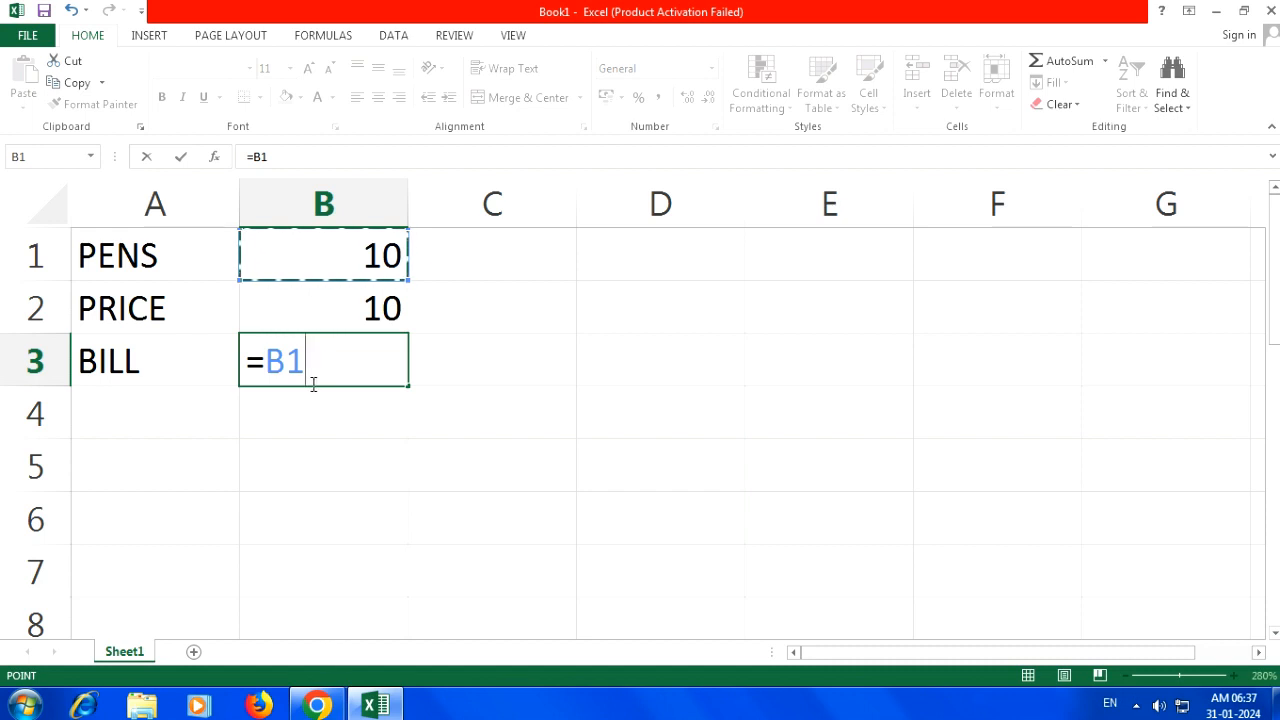
type("*")
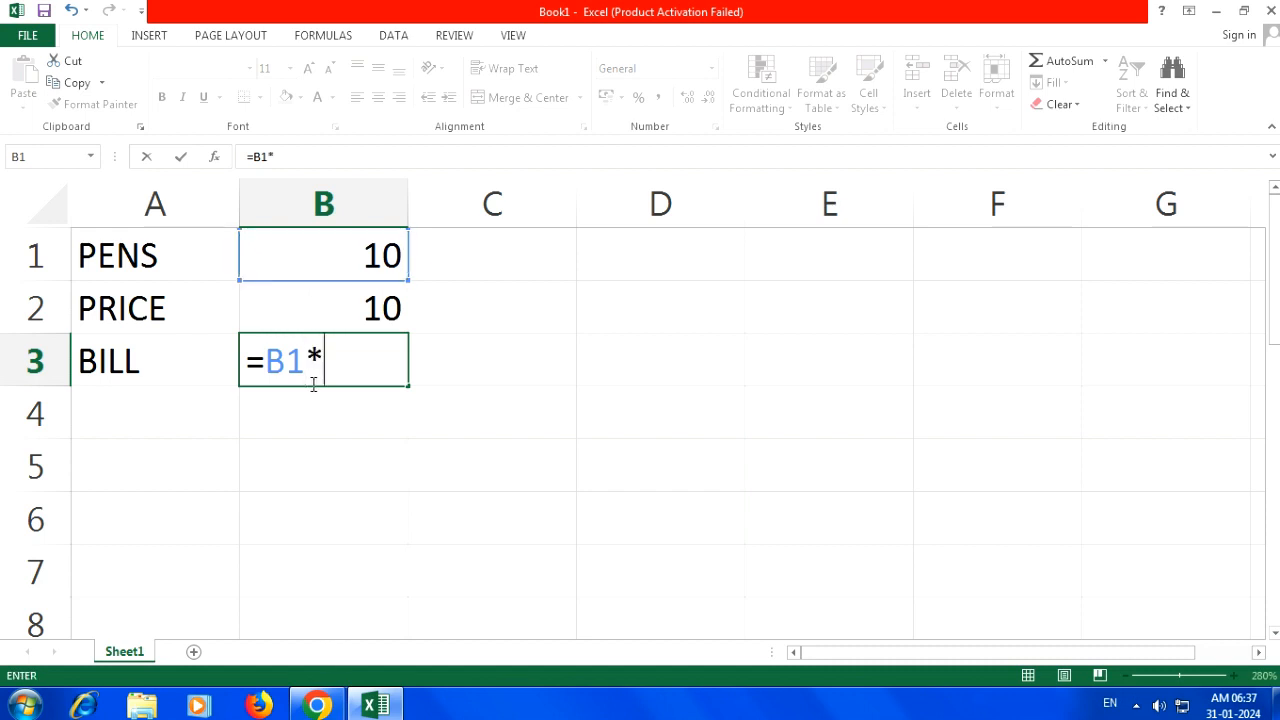
left_click(334, 315)
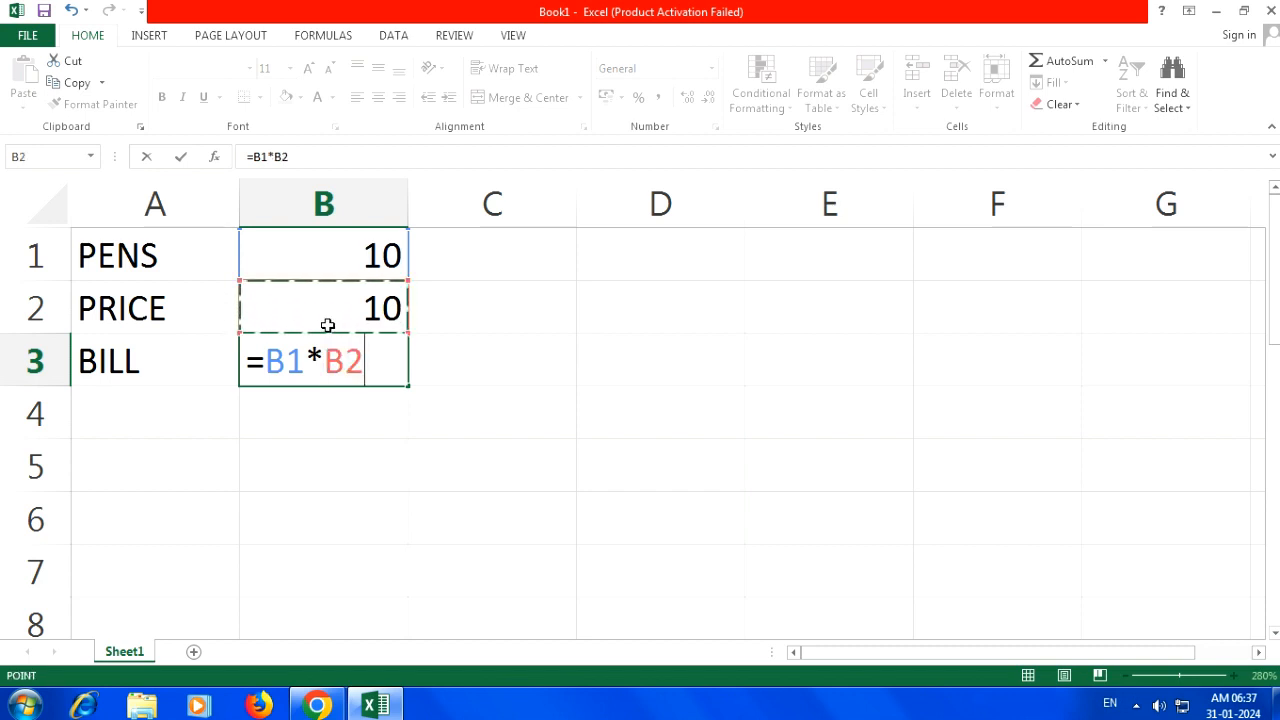
key("Return")
Run Goal Seek on bill cell B3 with a target value of 500 by changing pens cell B1, and accept the solution.
left_click(346, 370)
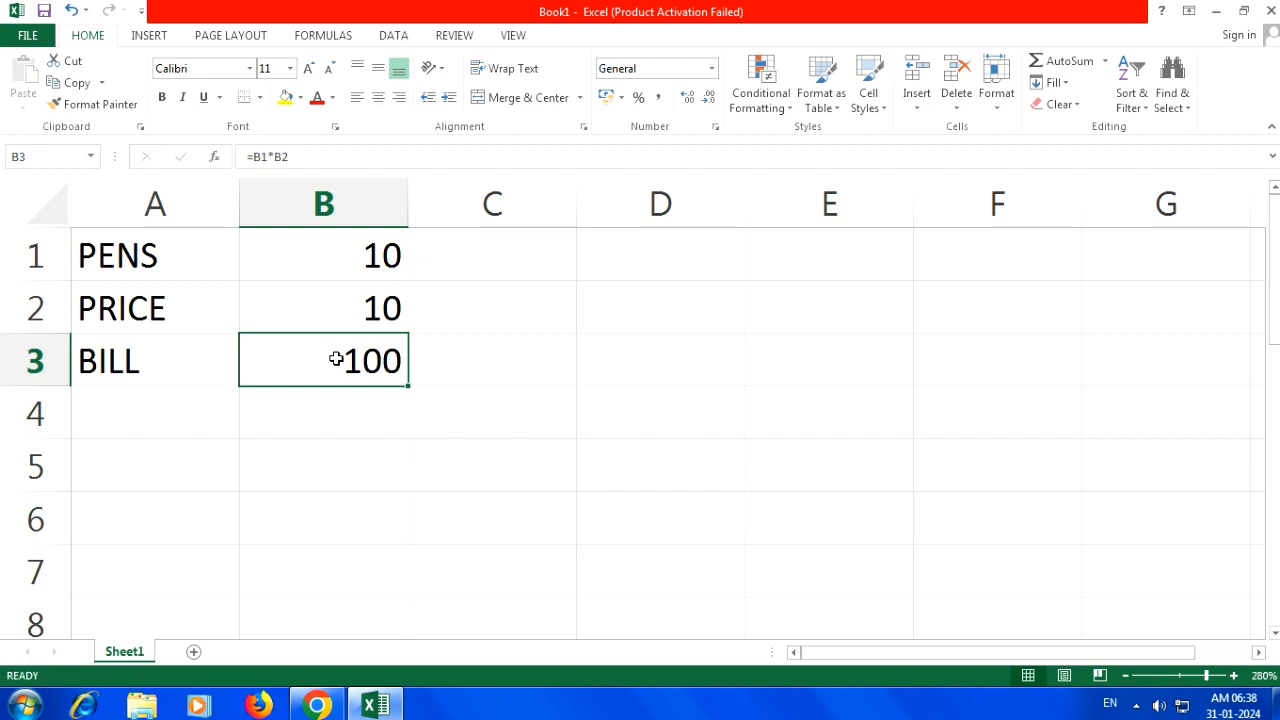
left_click(393, 37)
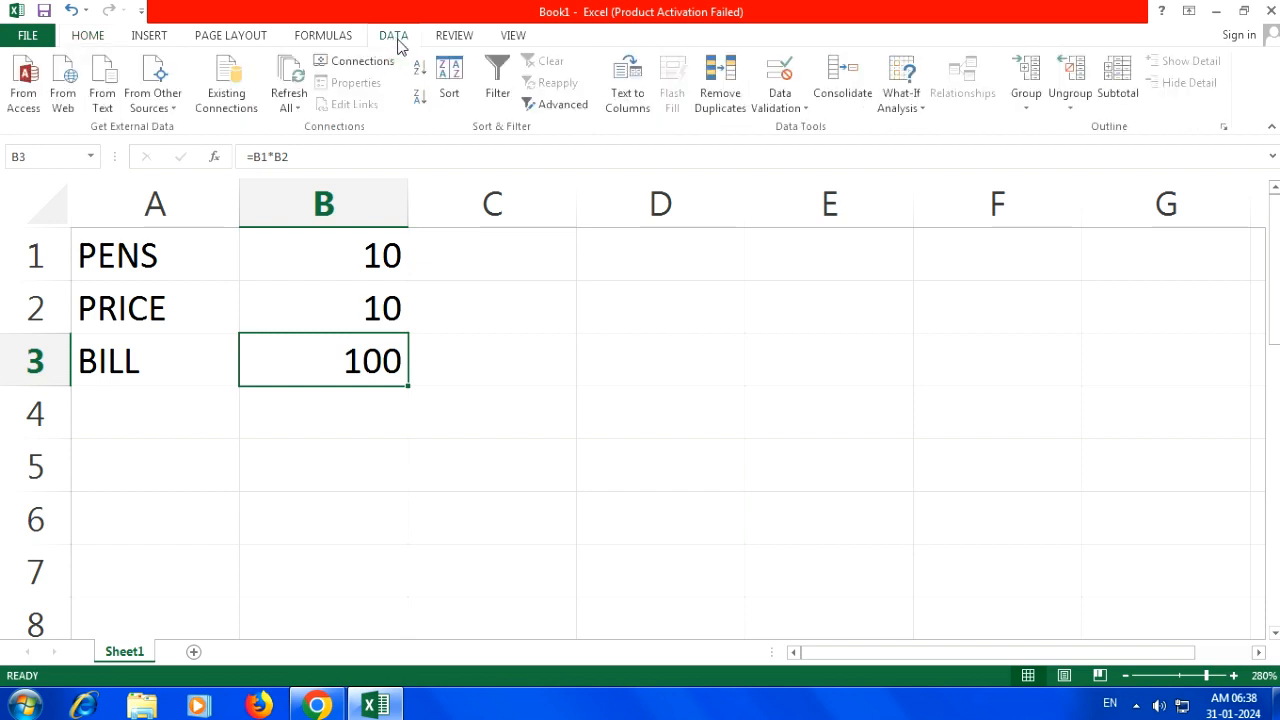
left_click(922, 110)
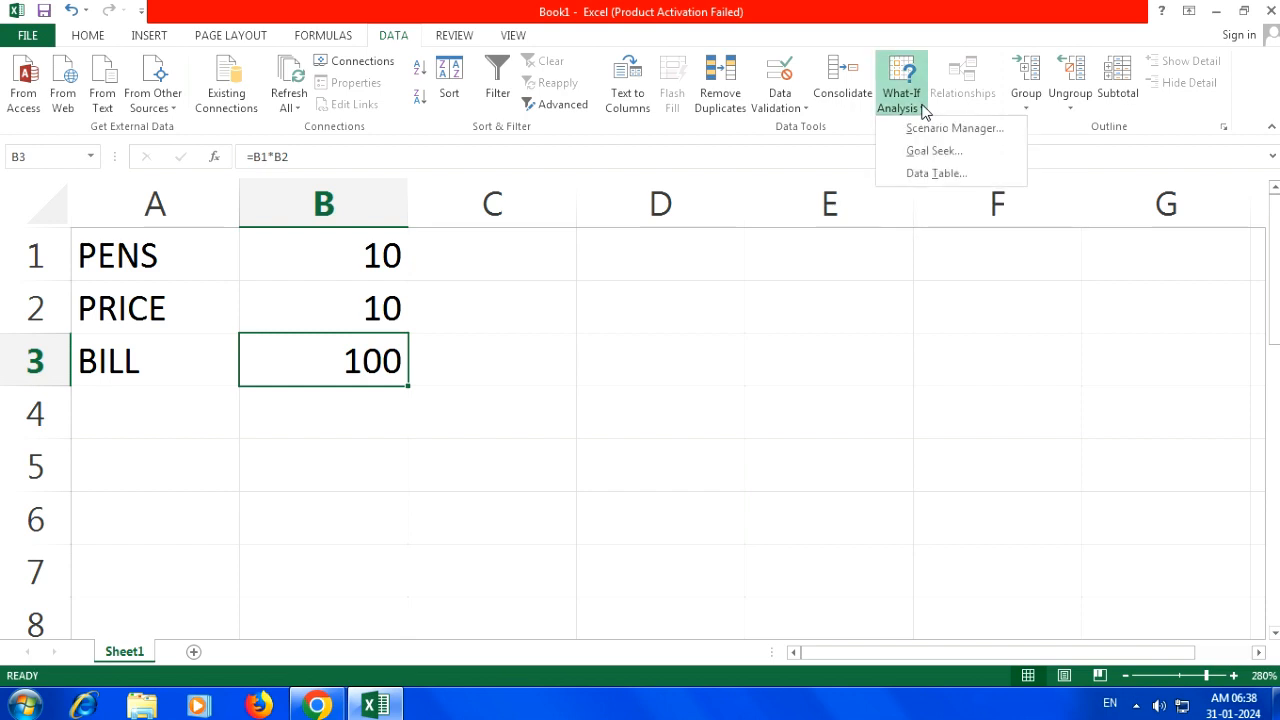
left_click(978, 160)
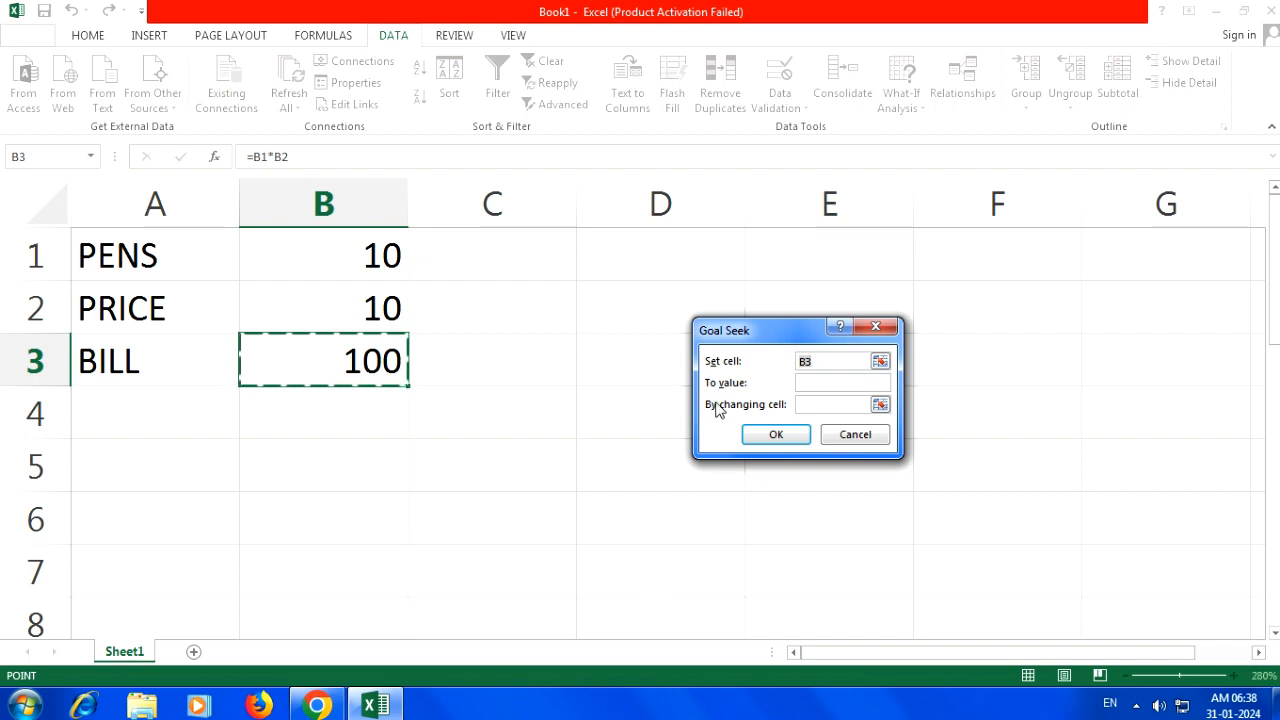
left_click(822, 383)
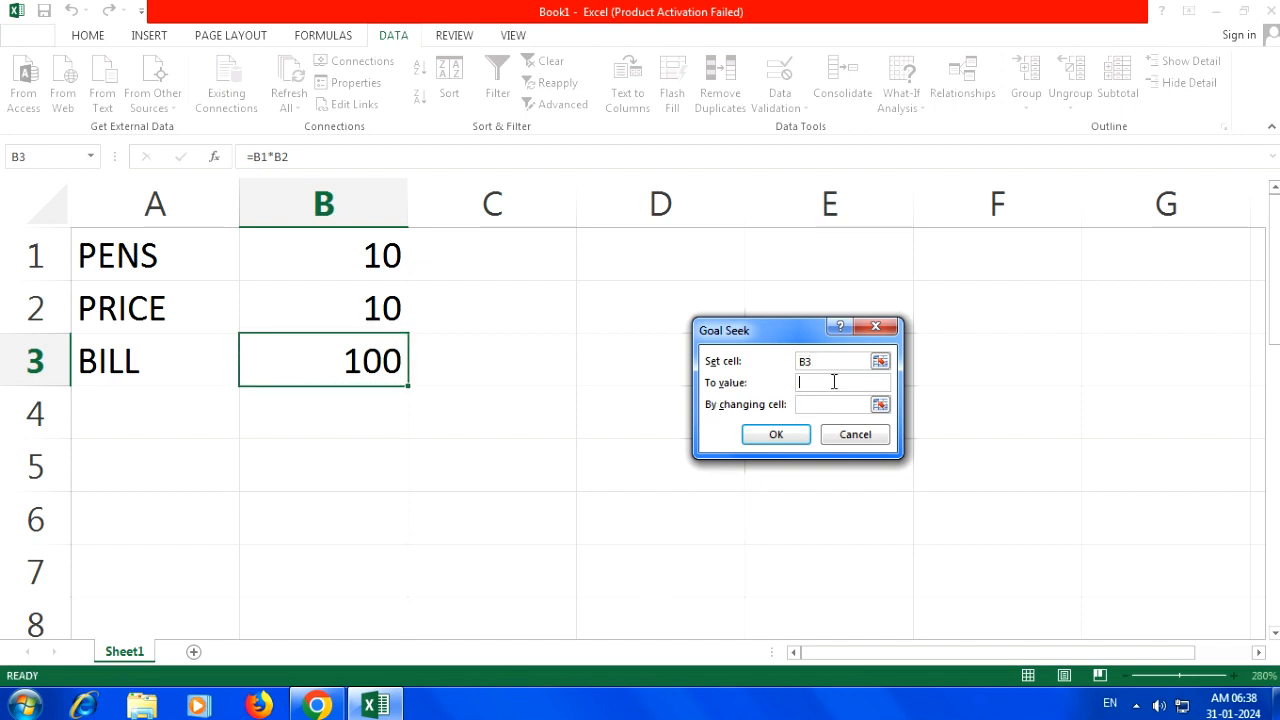
type("500")
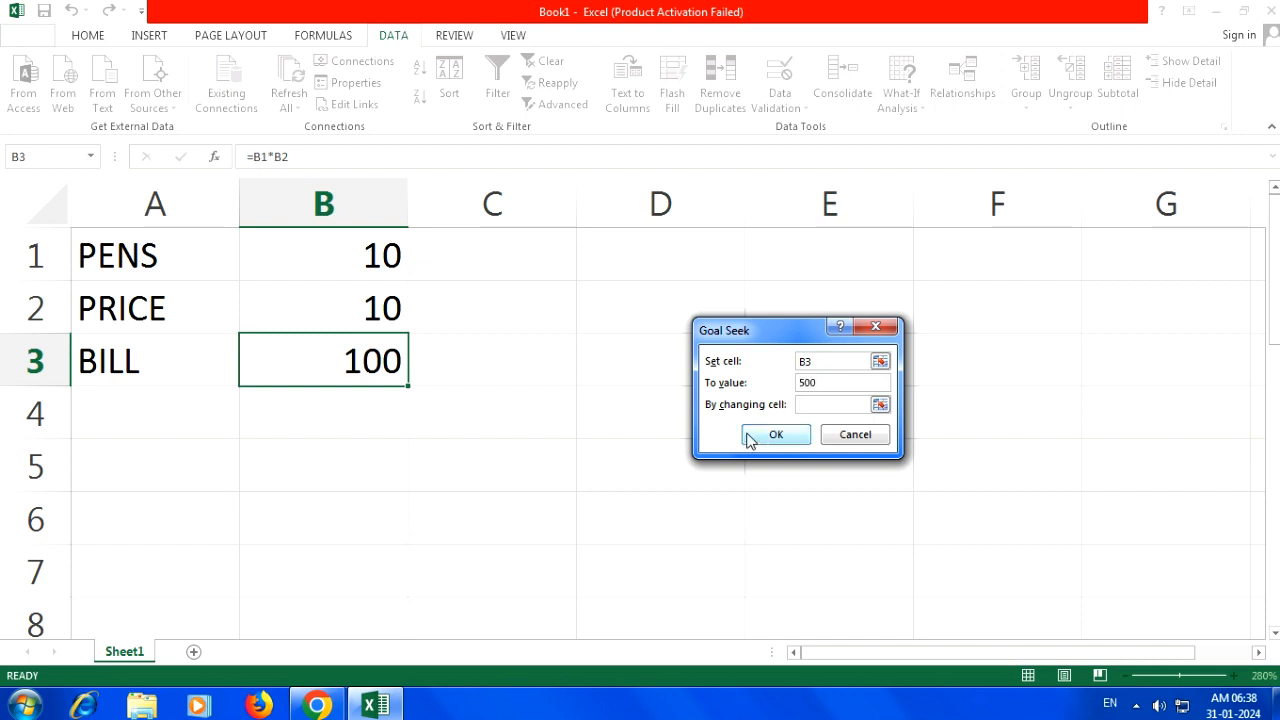
left_click(830, 408)
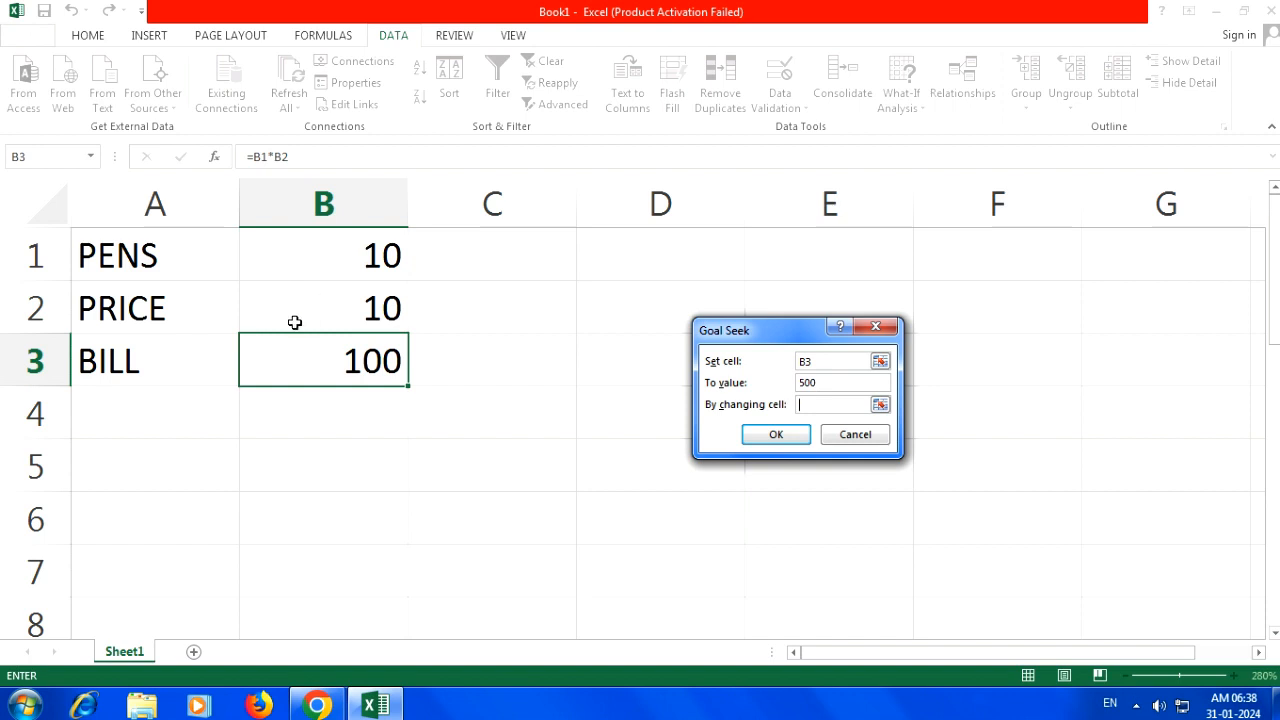
left_click(371, 258)
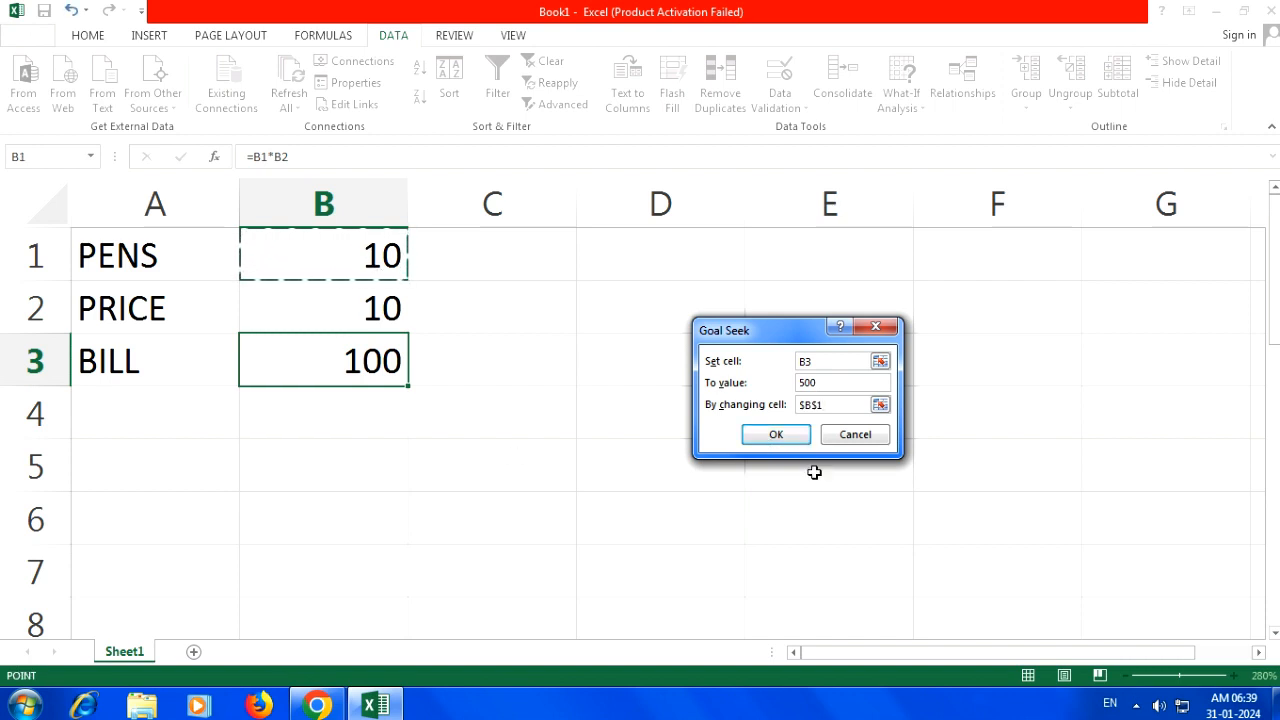
left_click(773, 445)
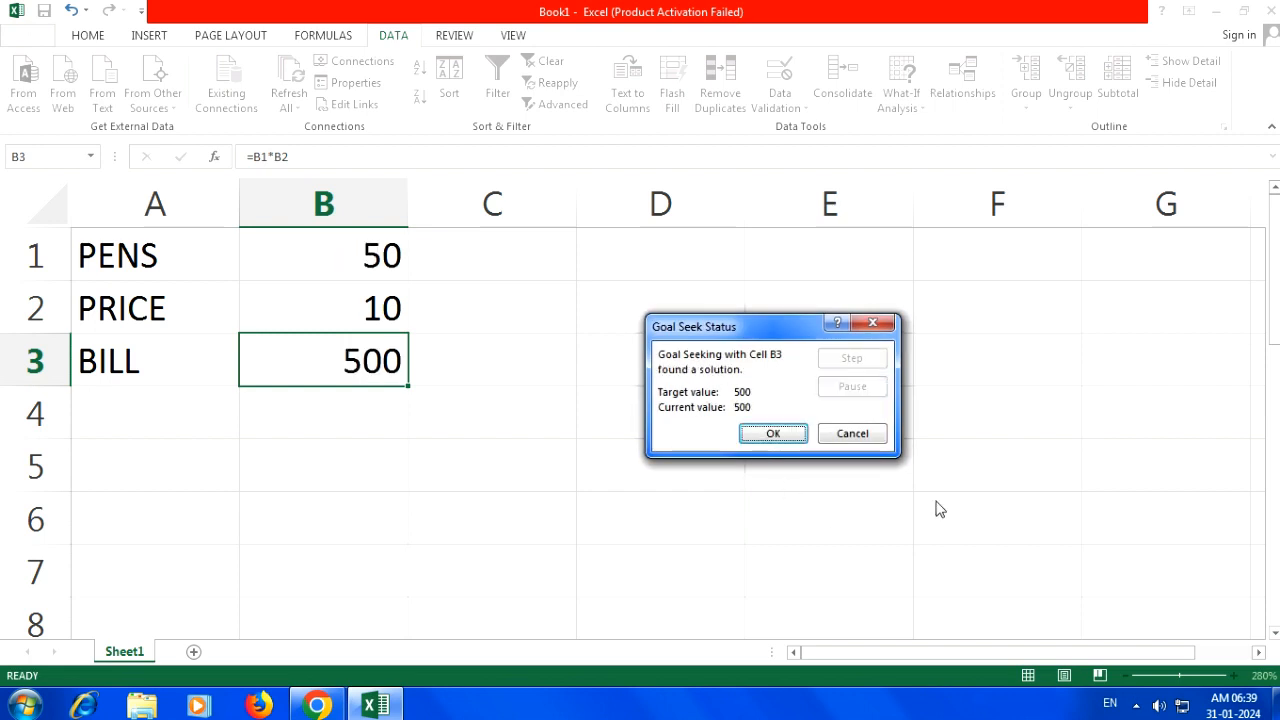
left_click(773, 434)
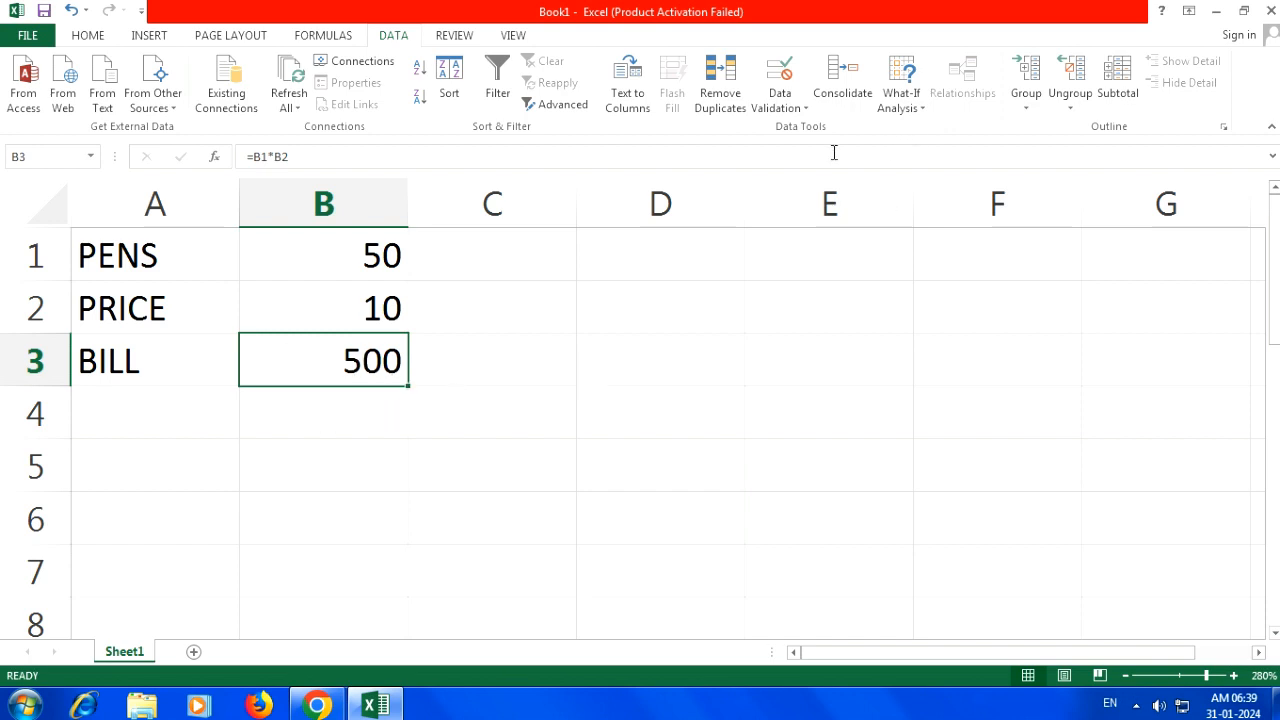
Run Goal Seek on B3 with a target value of 1000 by changing price cell B2, and accept the solution.
left_click(912, 108)
left_click(924, 151)
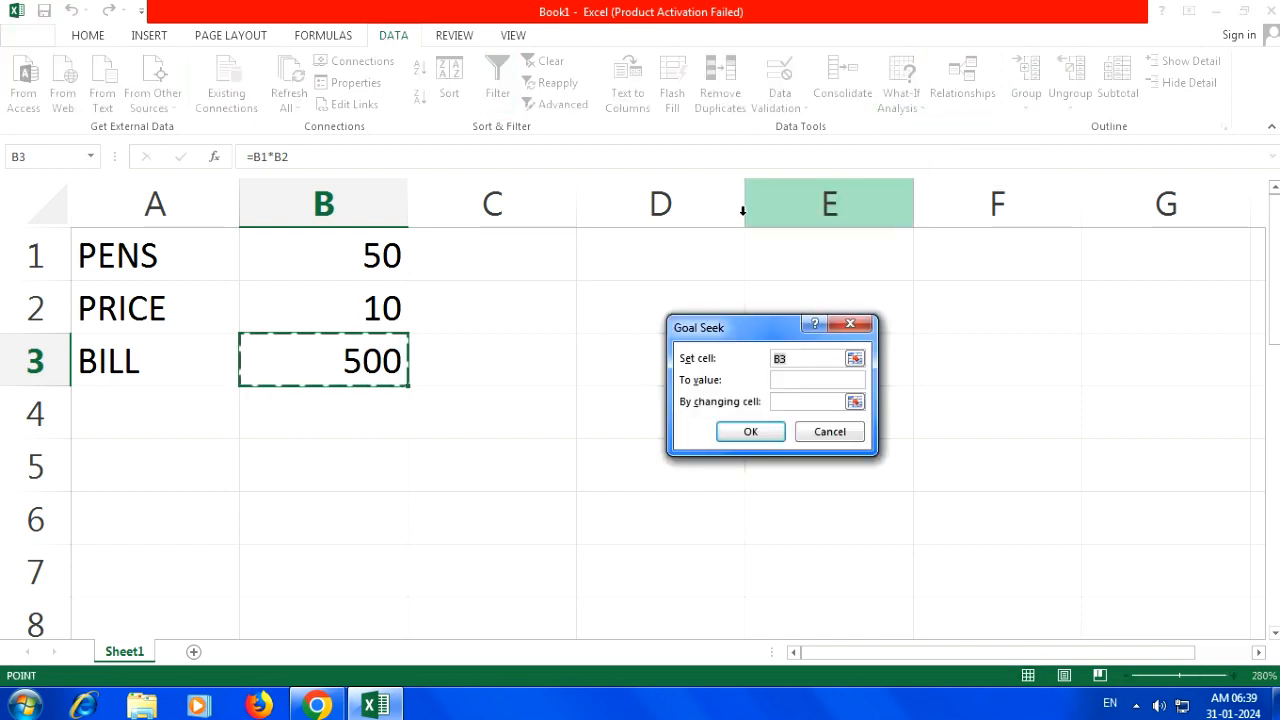
left_click(793, 379)
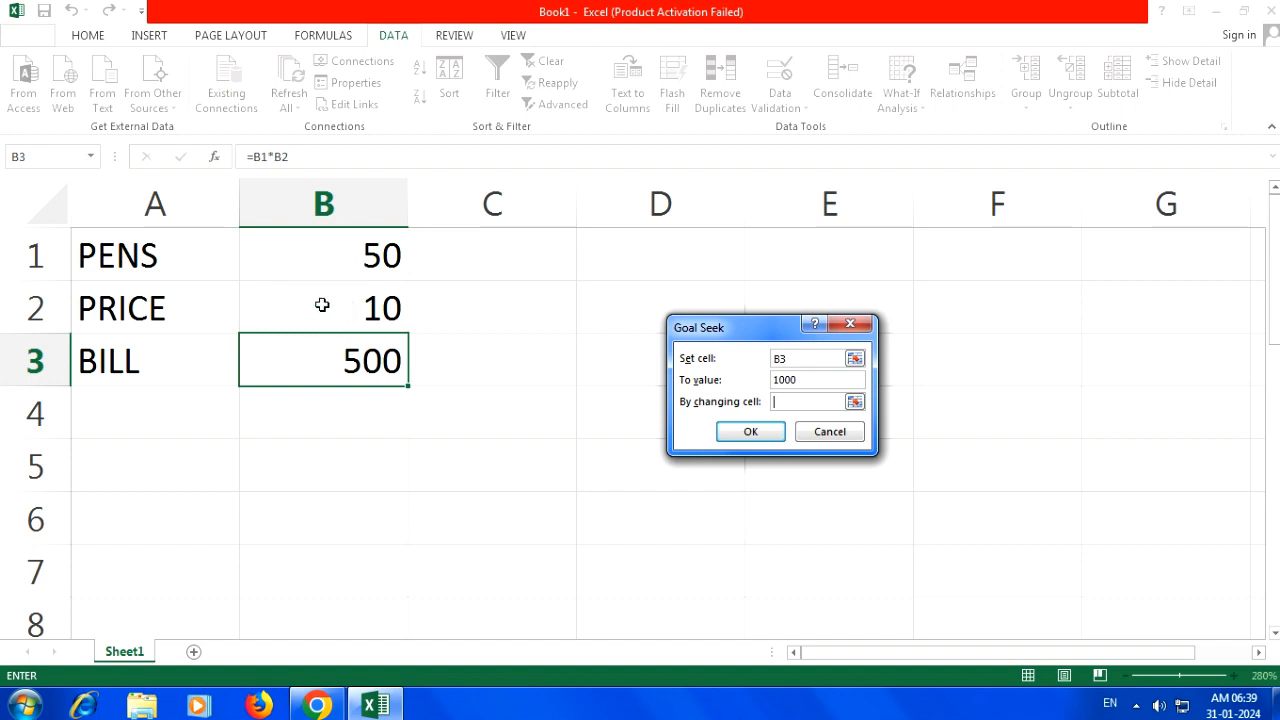
left_click(362, 311)
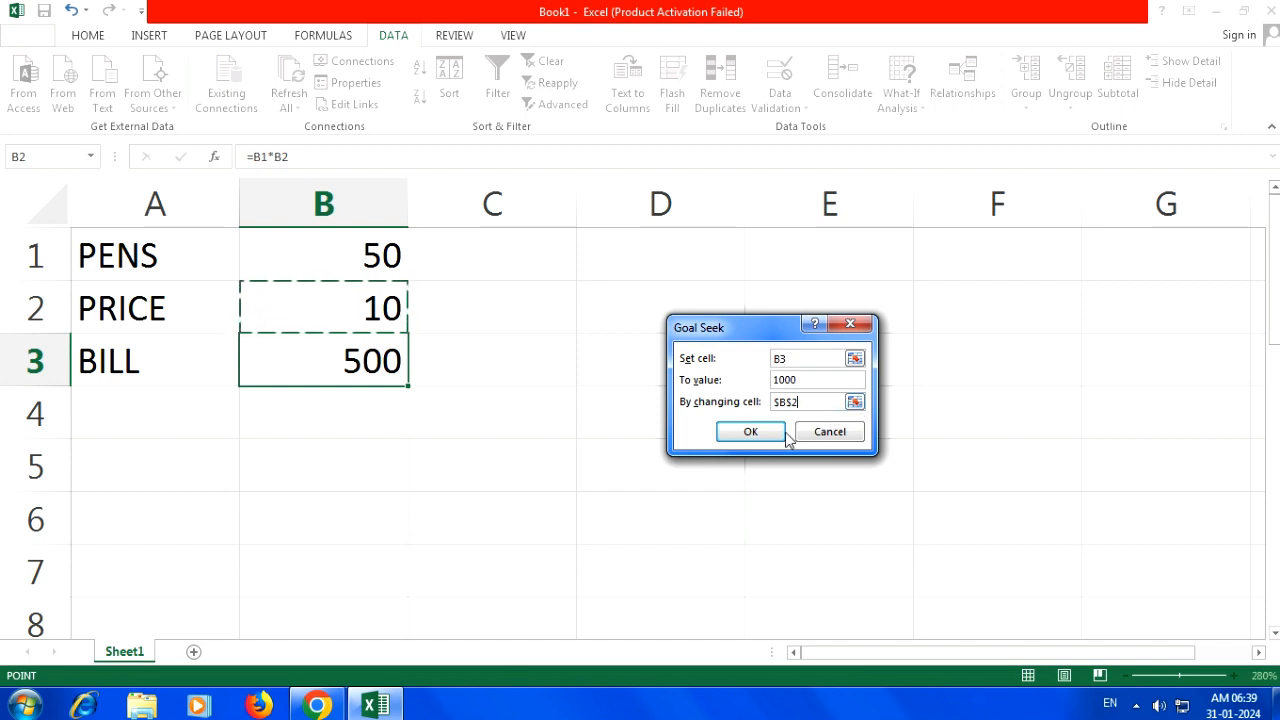
left_click(751, 435)
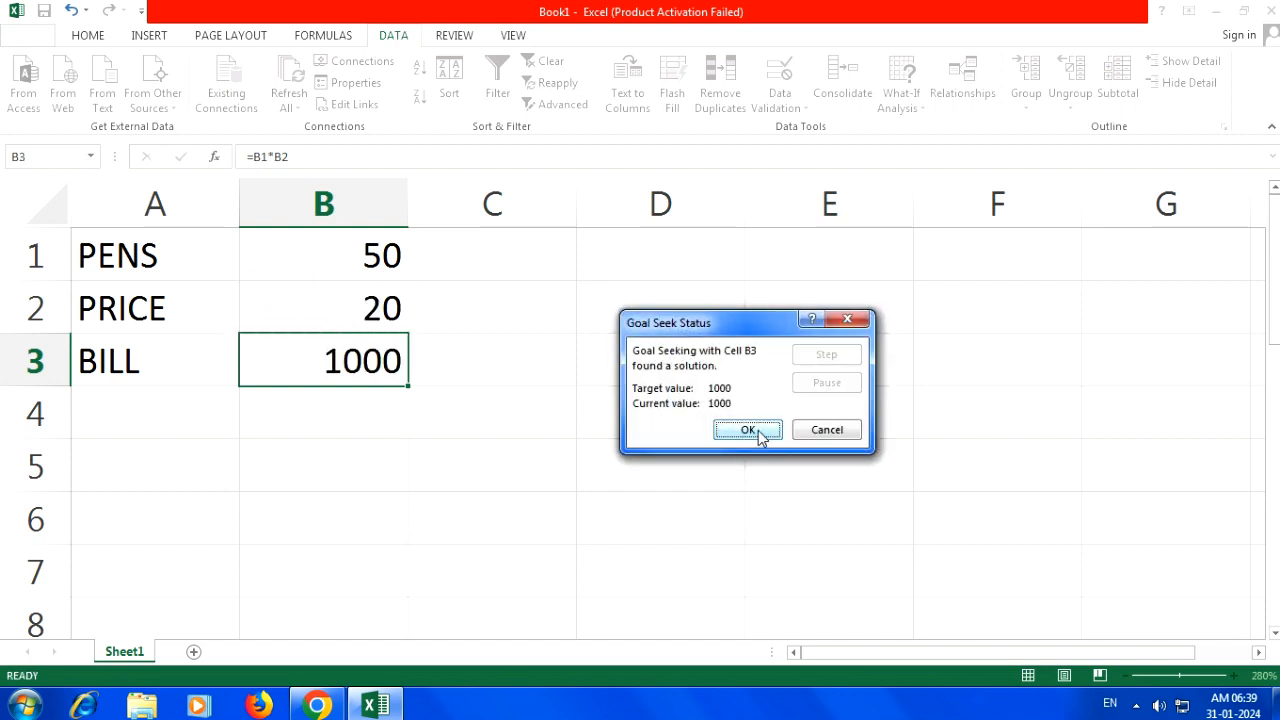
left_click(758, 434)
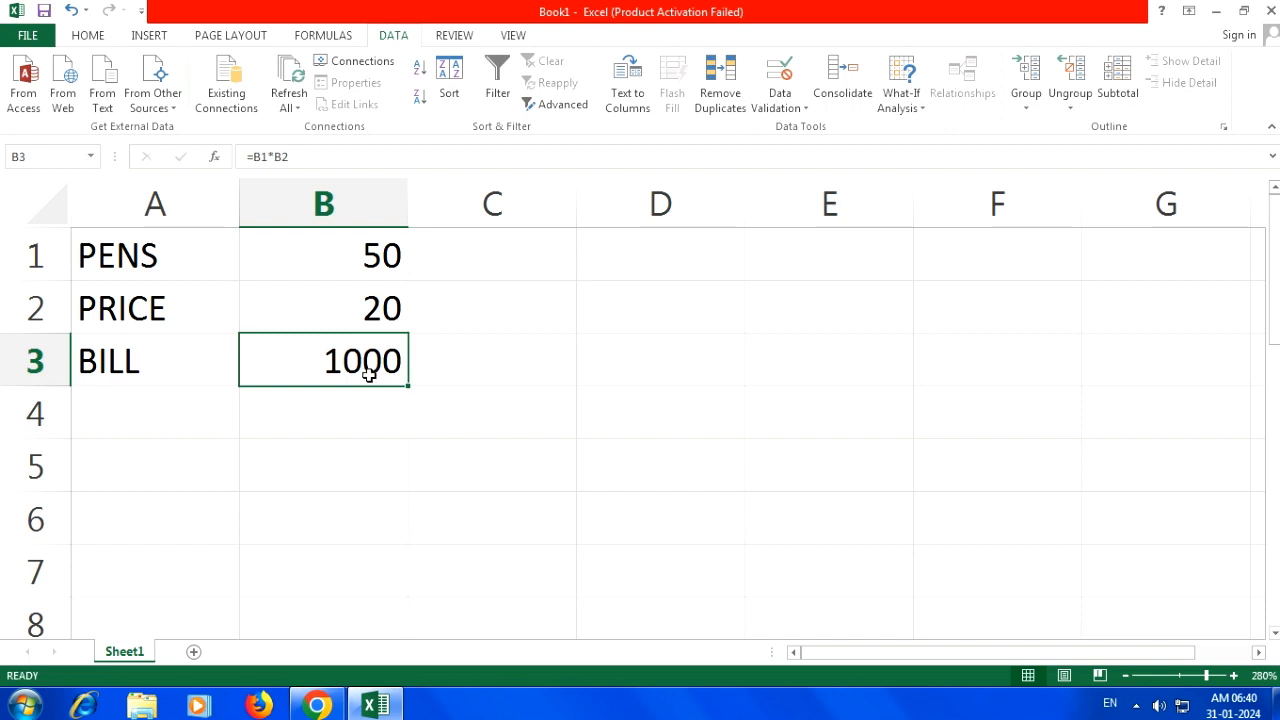
left_click(353, 446)
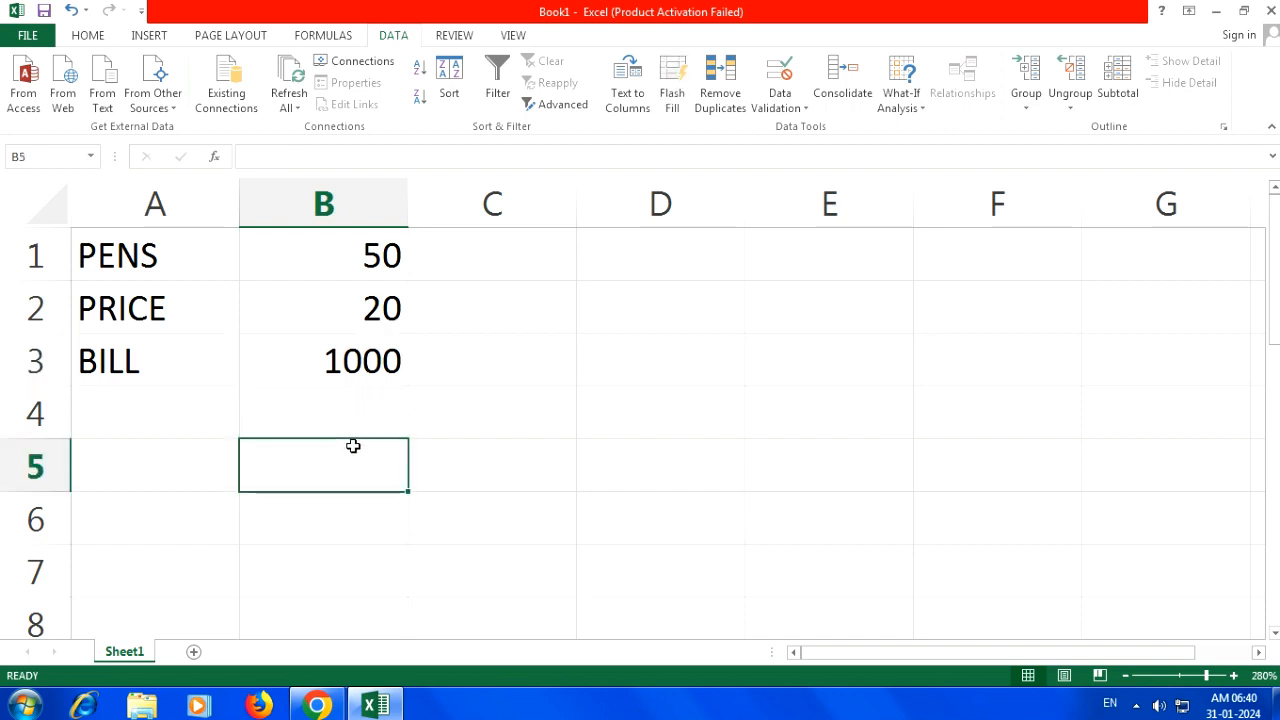